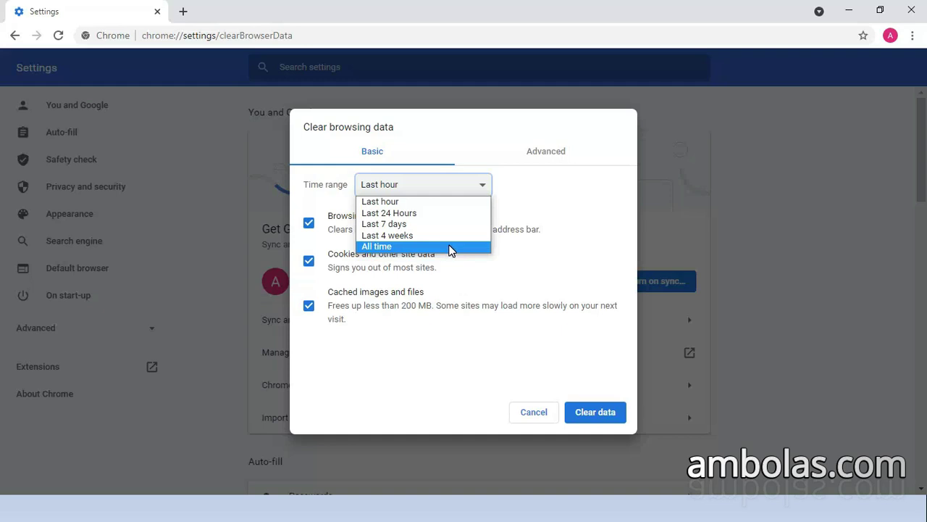
Close the time range choices and clear the selected browsing data.
left_click(517, 362)
left_click(587, 421)
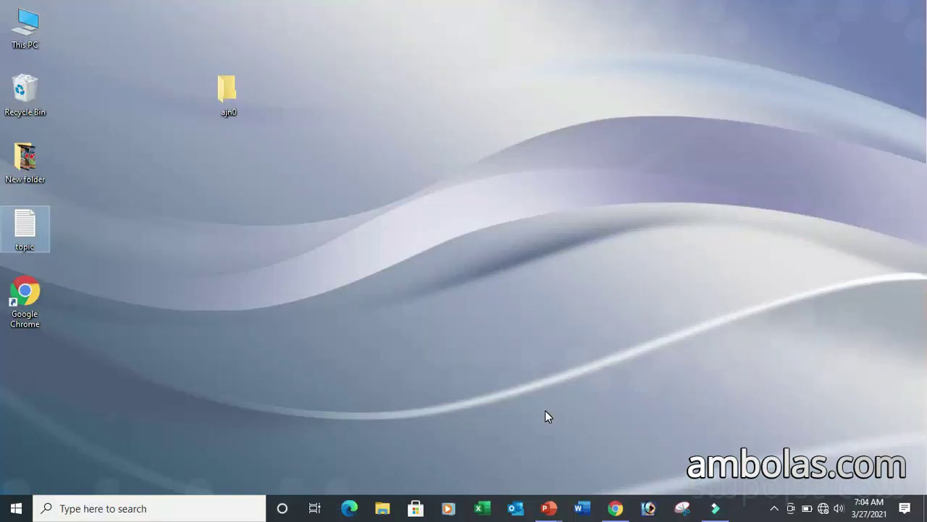
Switch to Chrome, open a new incognito window, and view the downloads page.
left_click(613, 508)
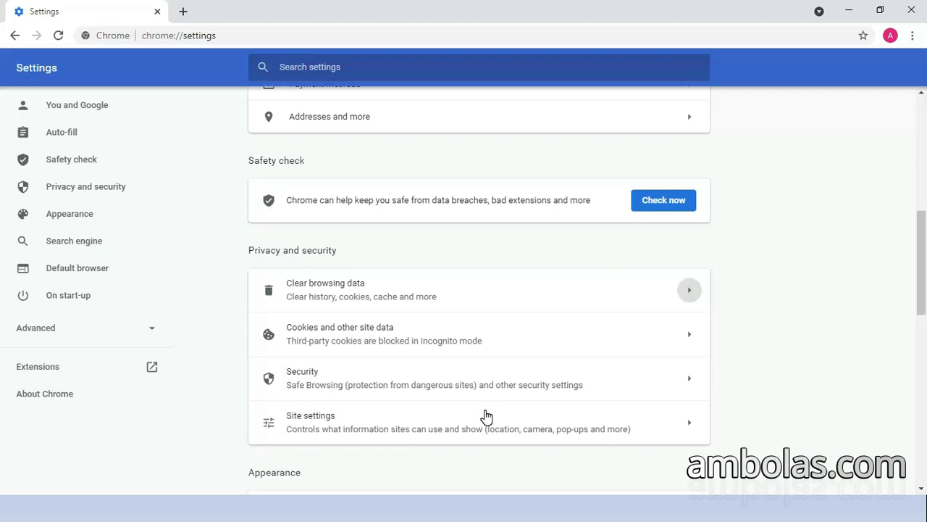
key("ctrl+shift+n")
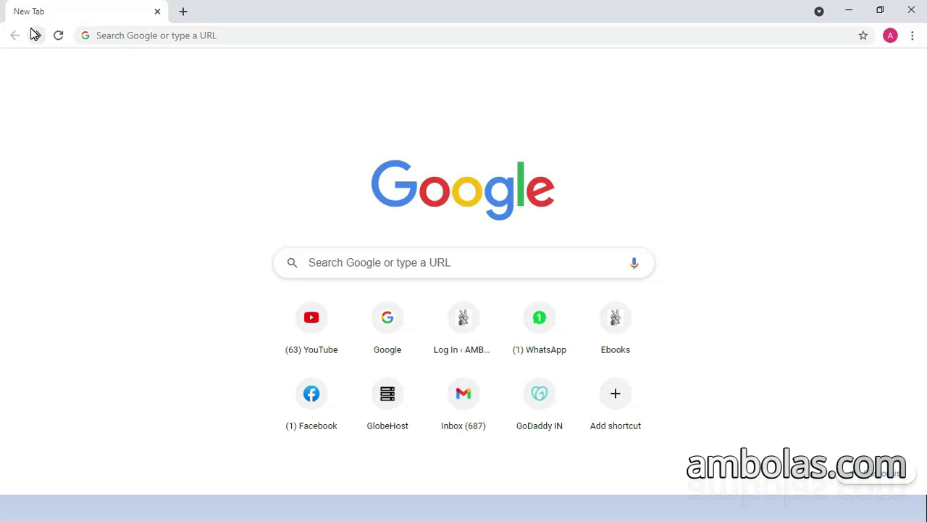
key("ctrl+j")
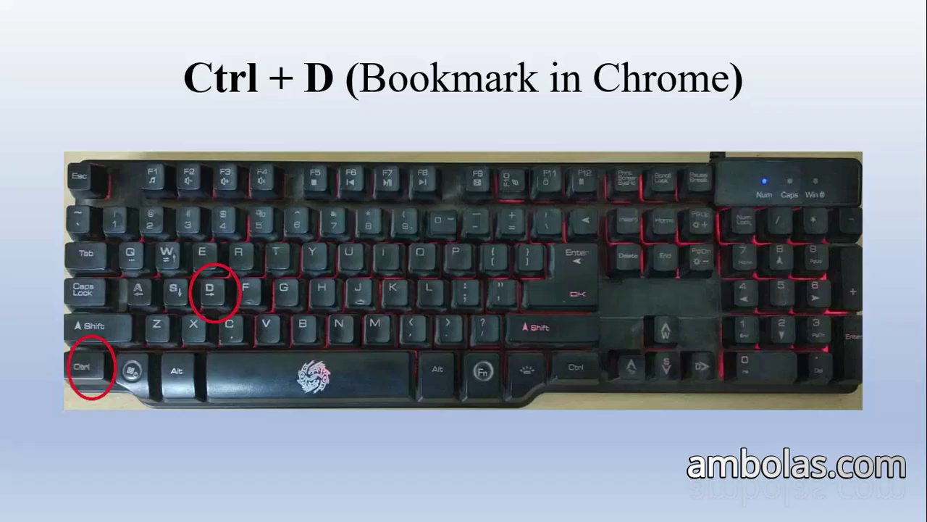
Switch to Chrome and load google.com in the current tab.
key("alt+Tab")
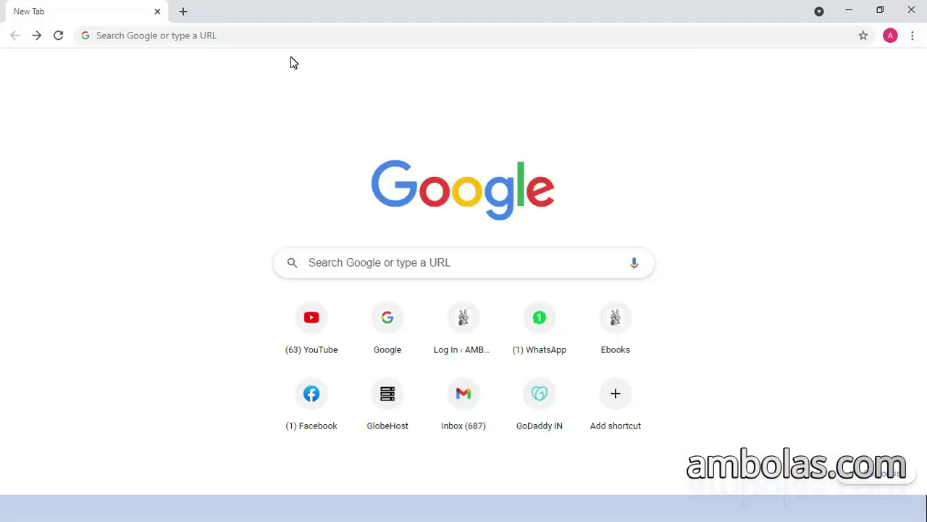
type("googl")
key("BackSpace")
key("BackSpace")
key("BackSpace")
key("BackSpace")
key("BackSpace")
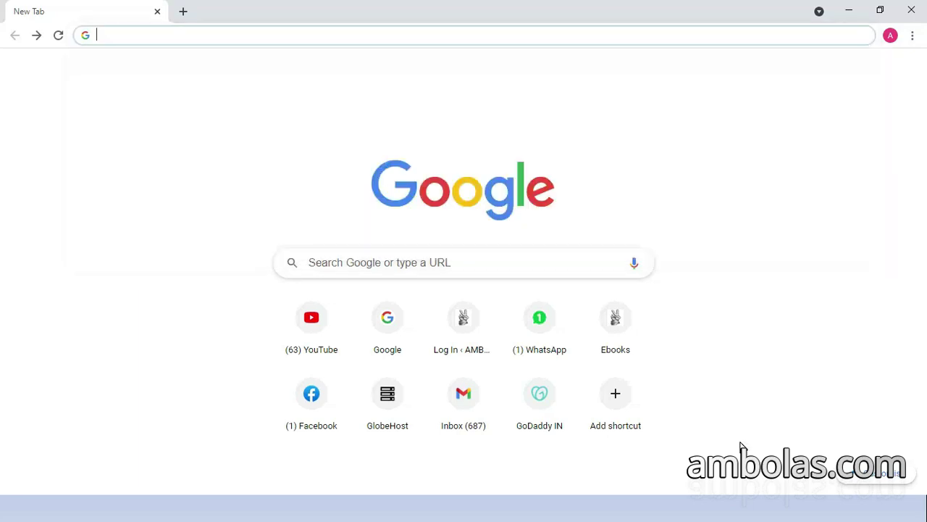
type("go")
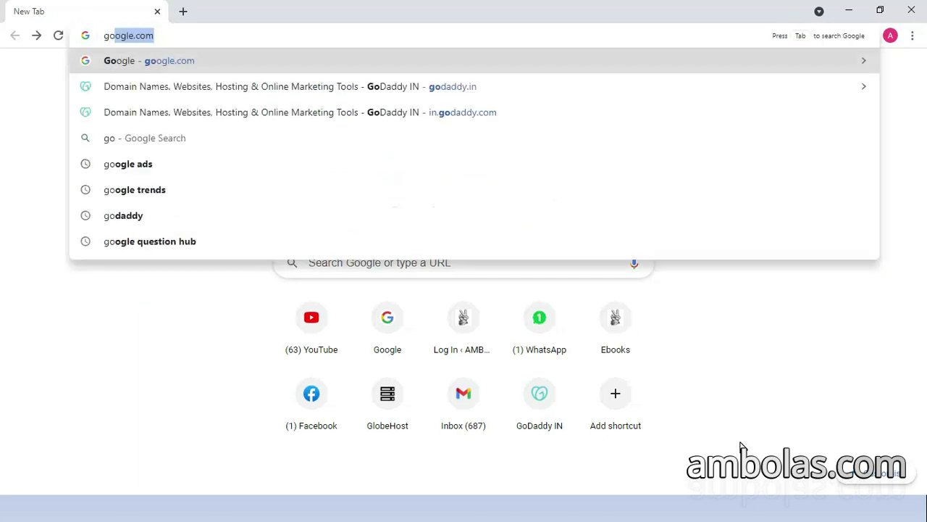
key("Return")
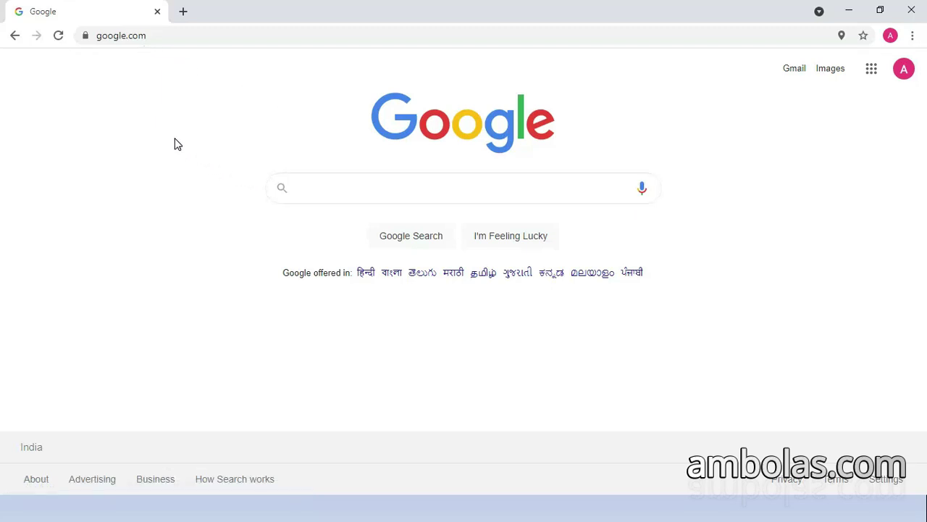
Bookmark the Google page in the Bookmarks bar folder and turn on the bookmarks bar.
key("ctrl+d")
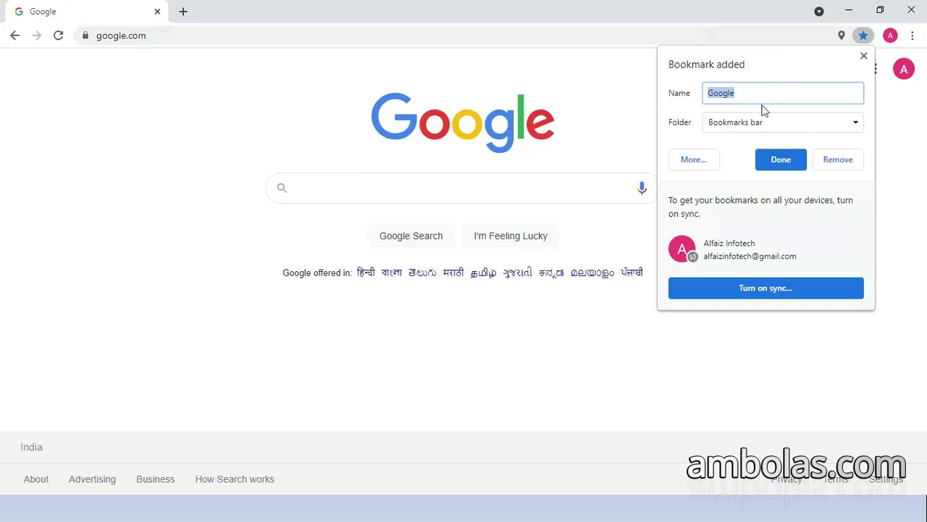
left_click(781, 159)
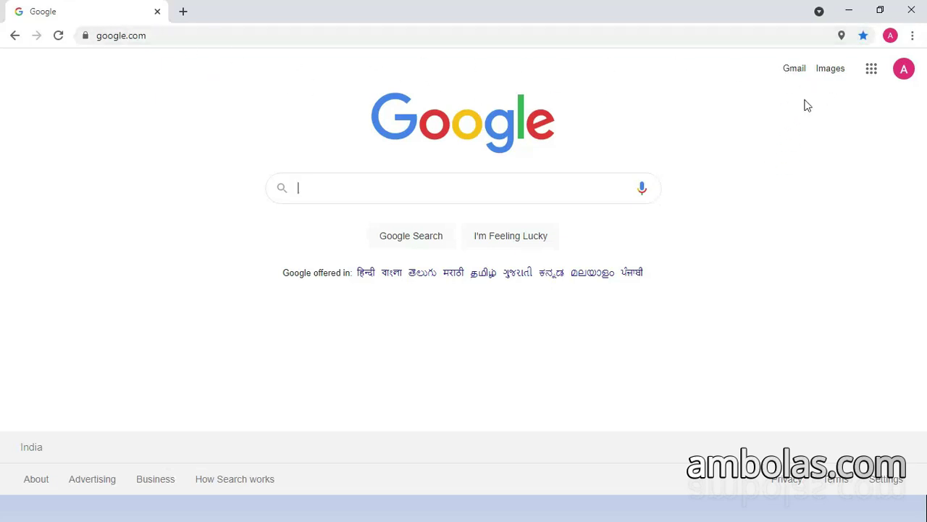
left_click(914, 36)
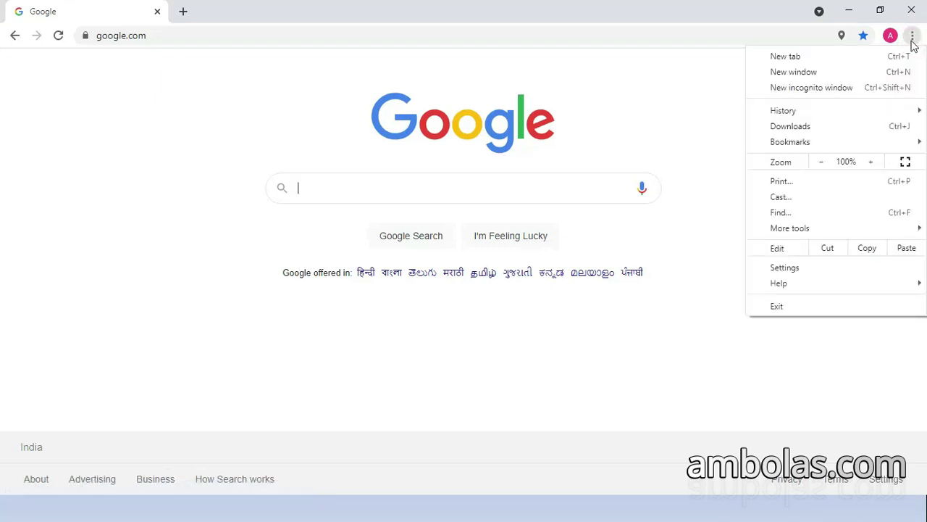
mouse_move(838, 144)
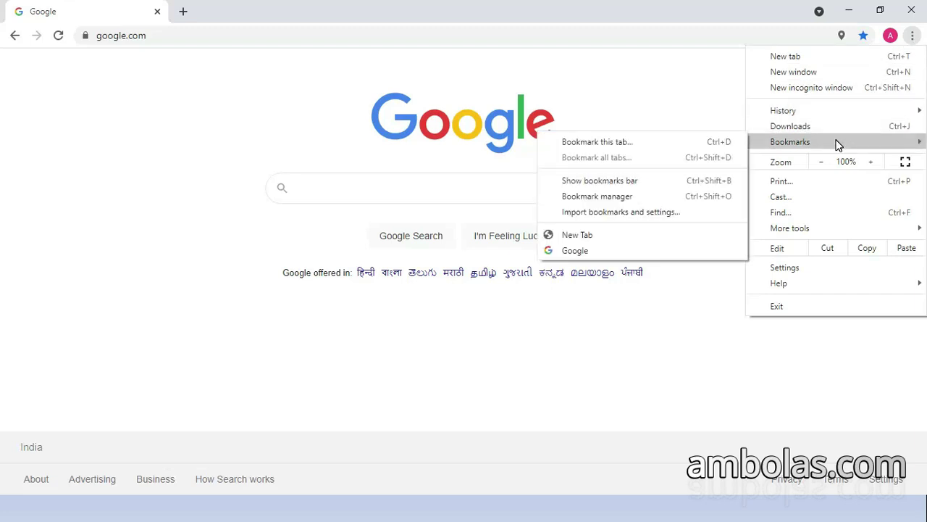
left_click(664, 187)
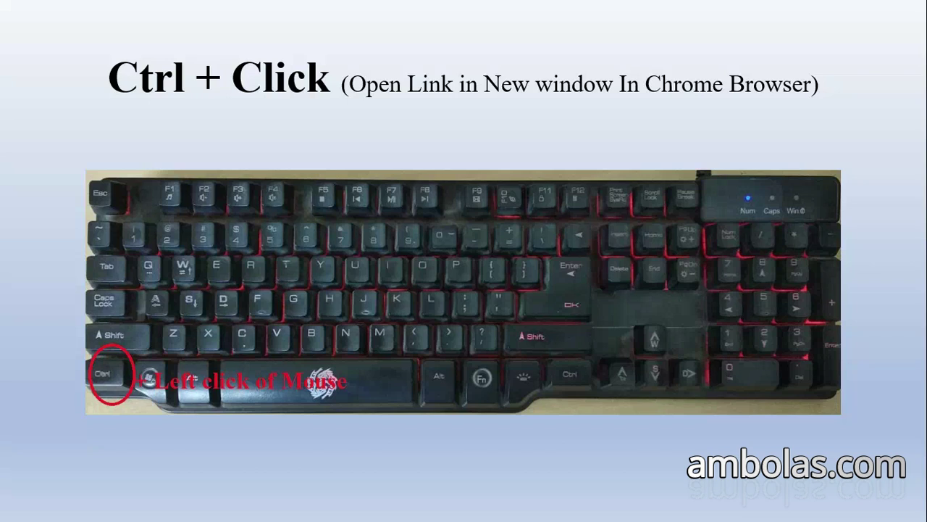
Search Google for "laptop".
left_click(278, 36)
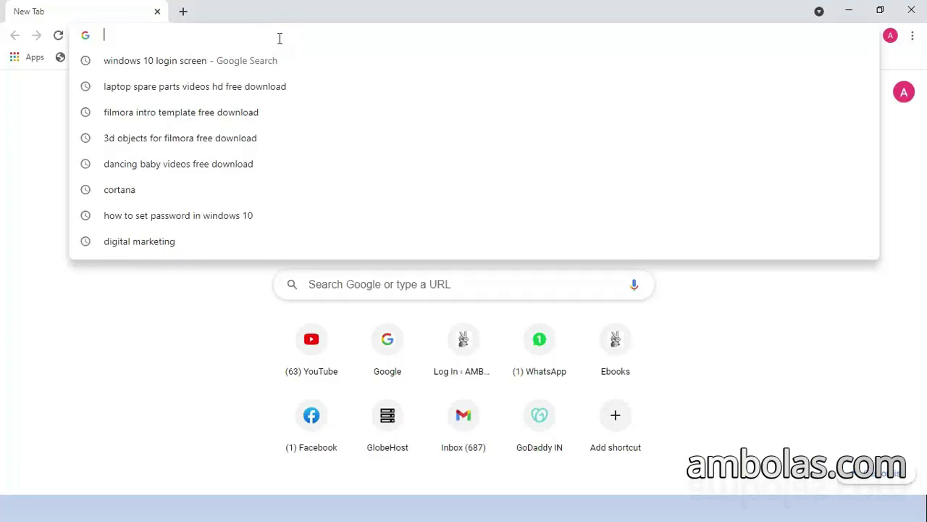
type("l")
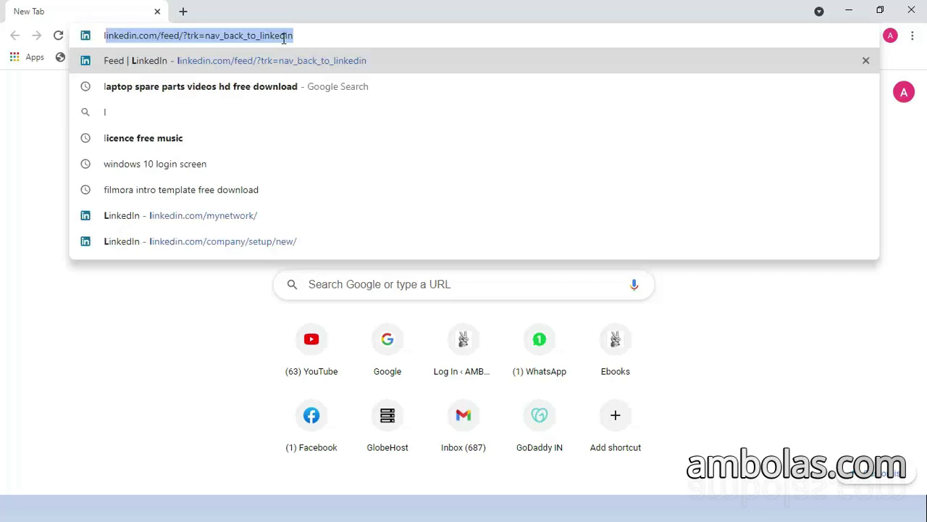
type("aptop")
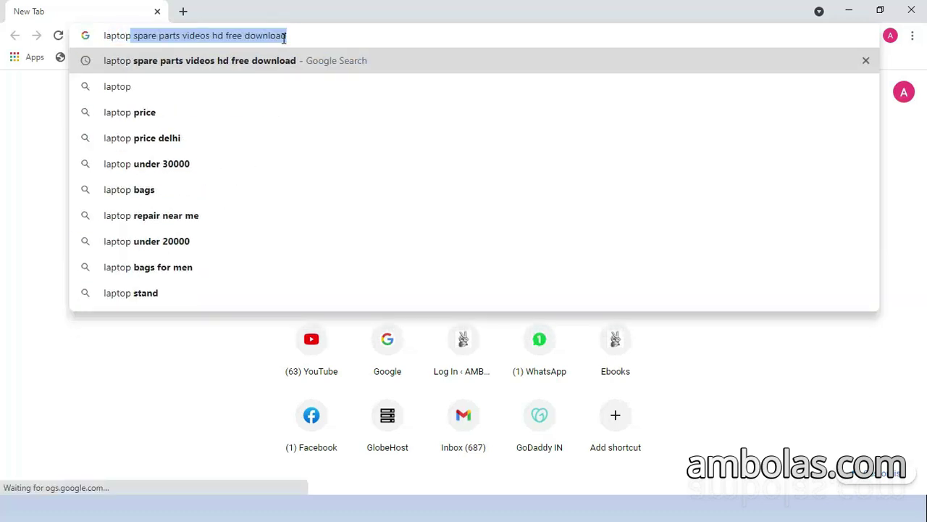
key("Delete")
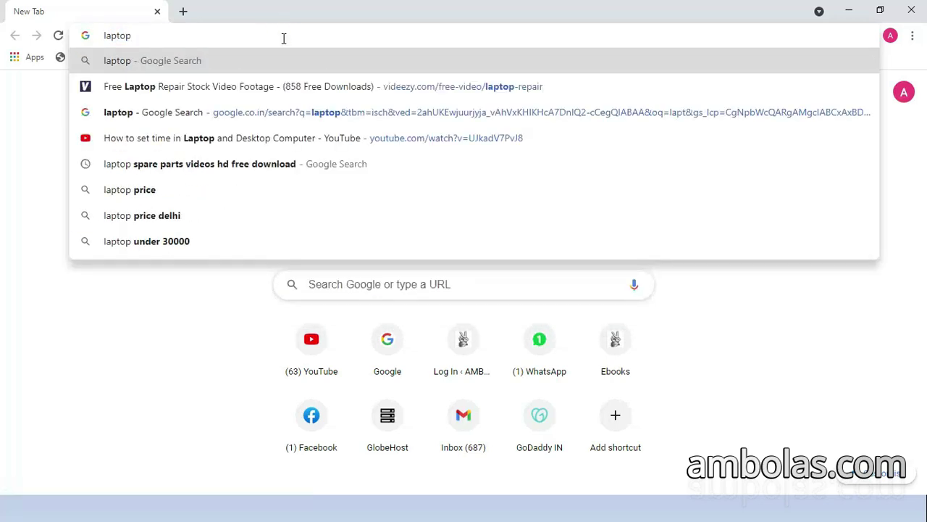
key("Return")
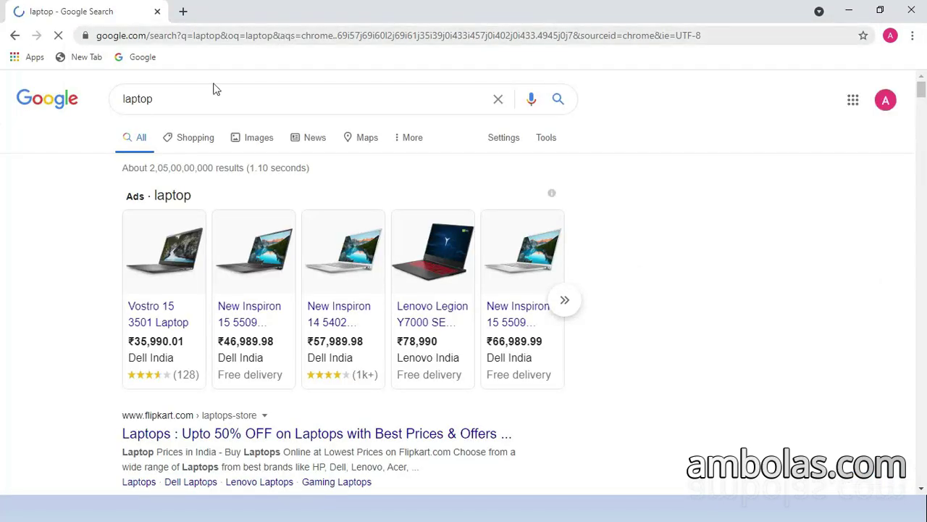
Open the Flipkart laptops result in the current tab, look at the page, and return to the search results.
left_click(150, 435)
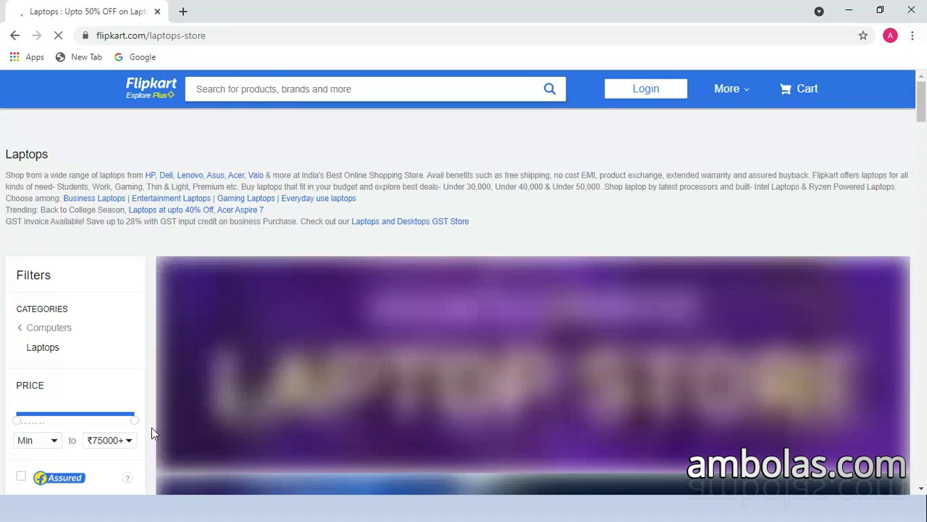
mouse_move(111, 141)
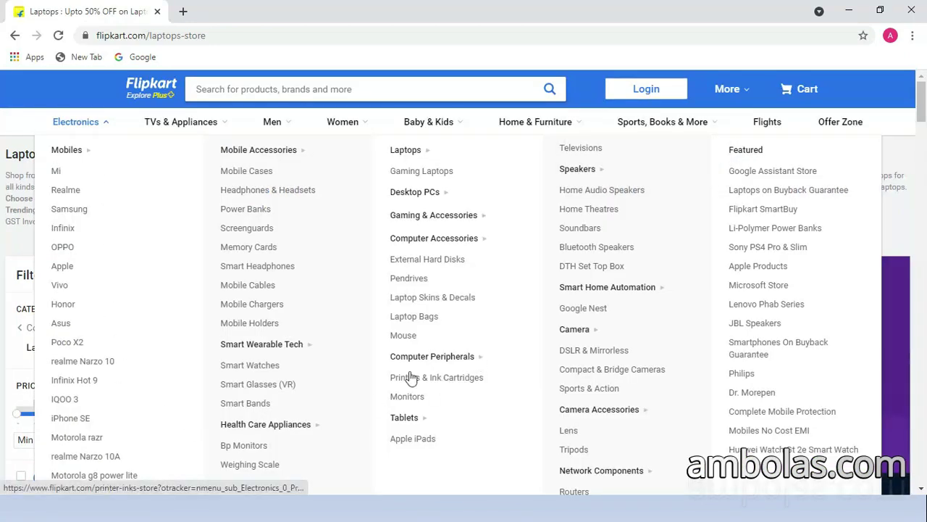
key("alt+Left")
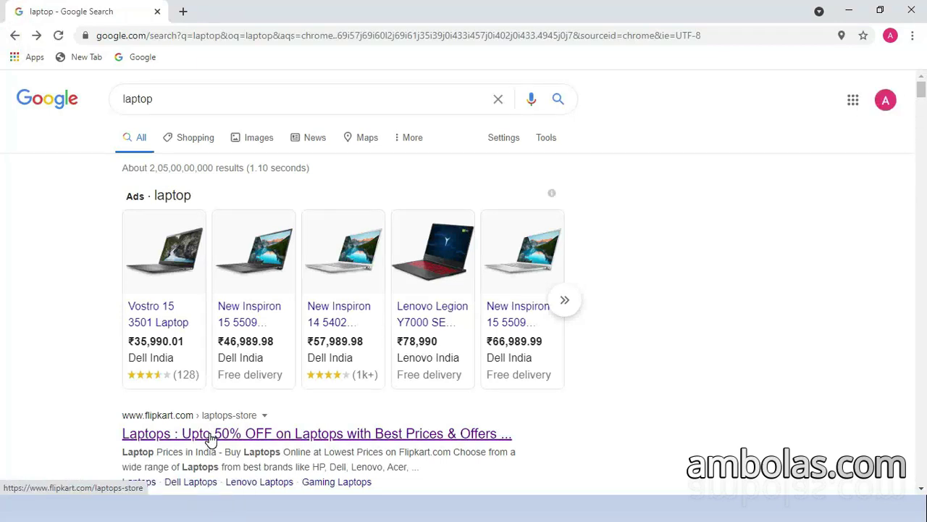
Open the Flipkart laptops result in a separate tab and view it, and add another new tab.
left_click(210, 439)
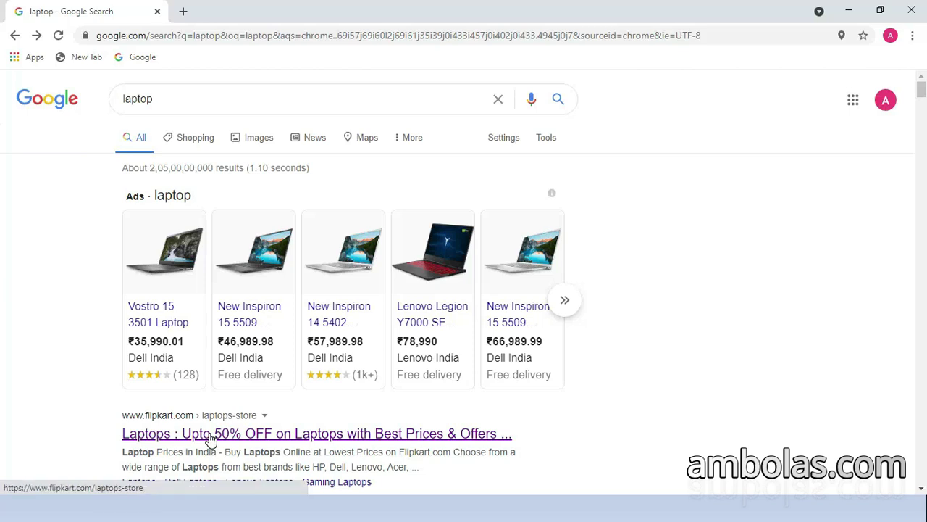
left_click(209, 434, "ctrl")
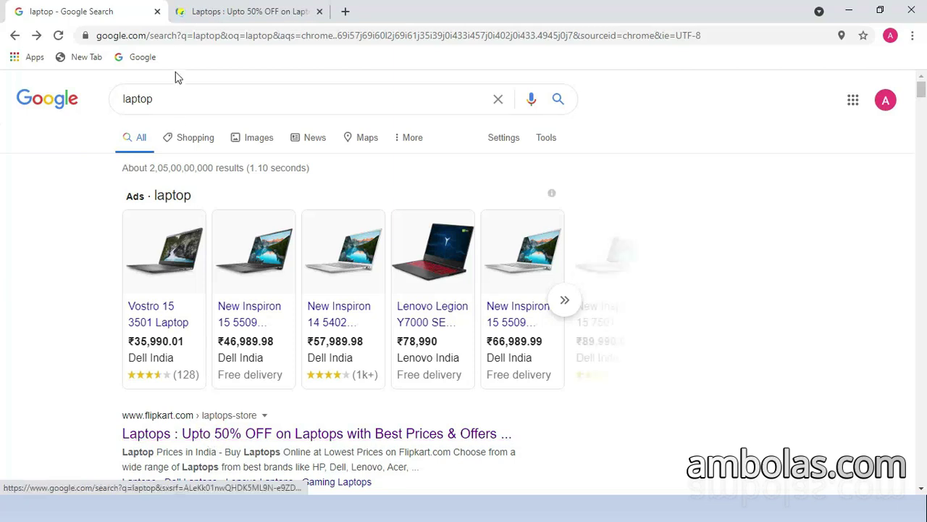
left_click(213, 10)
left_click(73, 11)
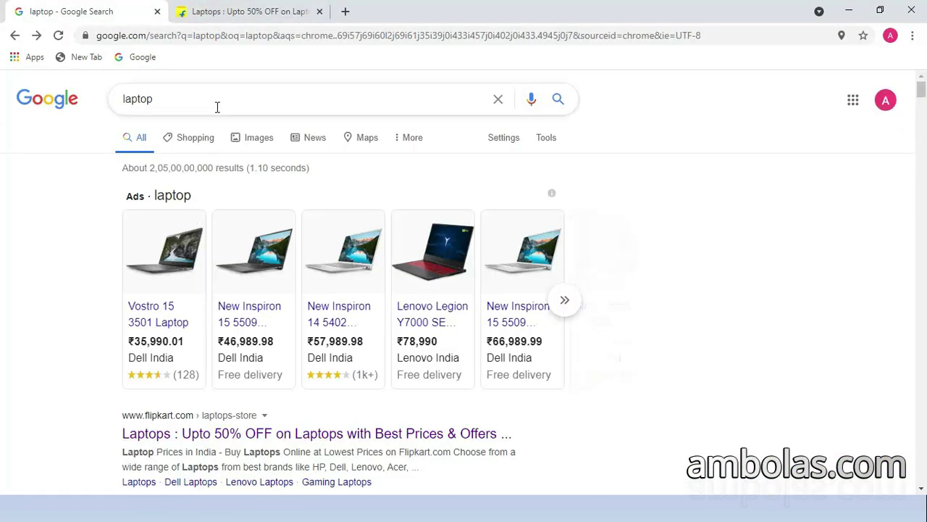
left_click(206, 11)
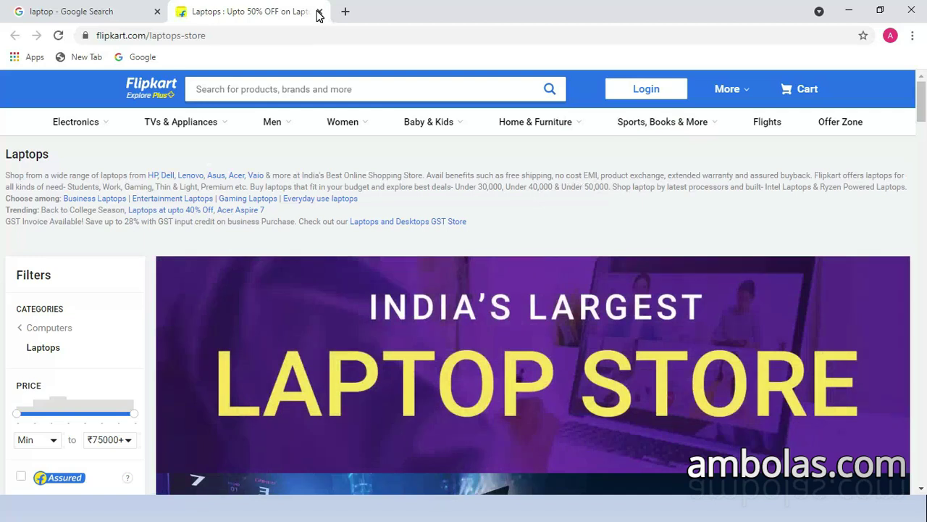
key("ctrl+t")
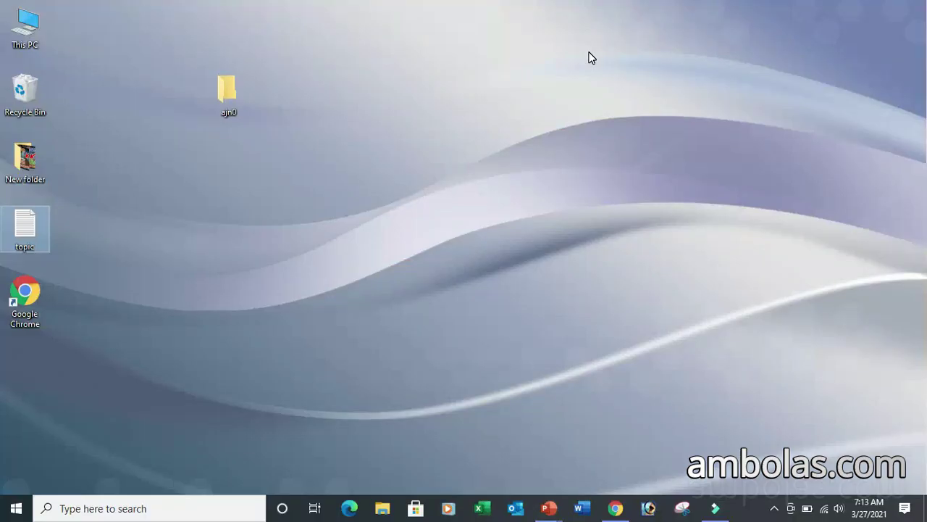
Extend a selection over several desktop icons starting from the Recycle Bin, and clear the selection.
left_click(19, 91)
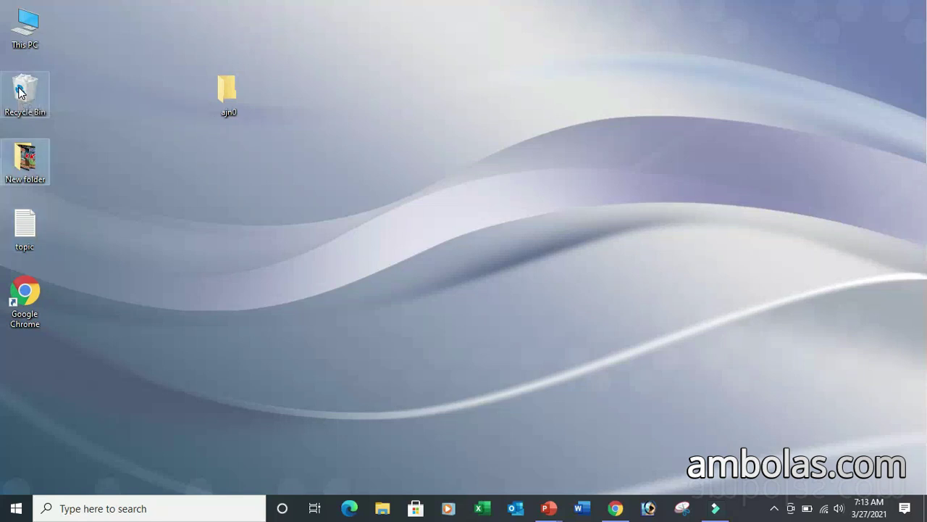
key("Up")
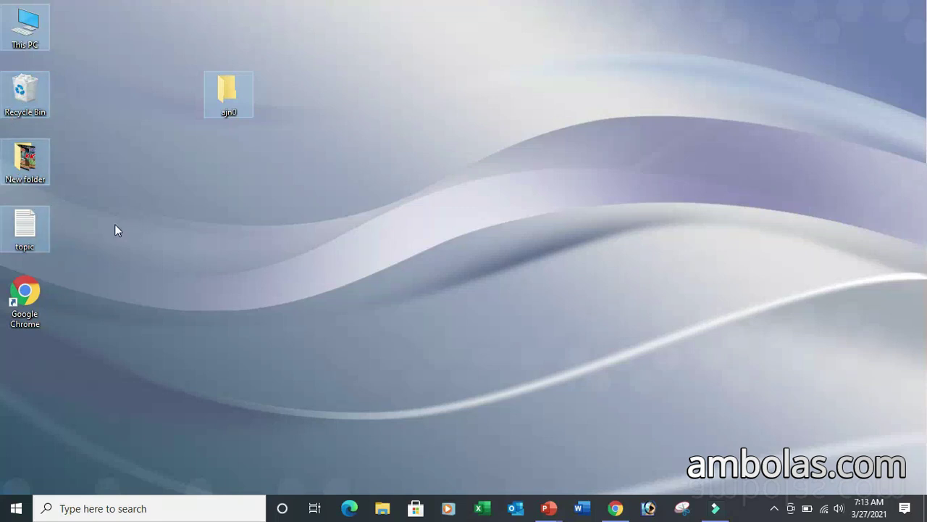
left_click(118, 205)
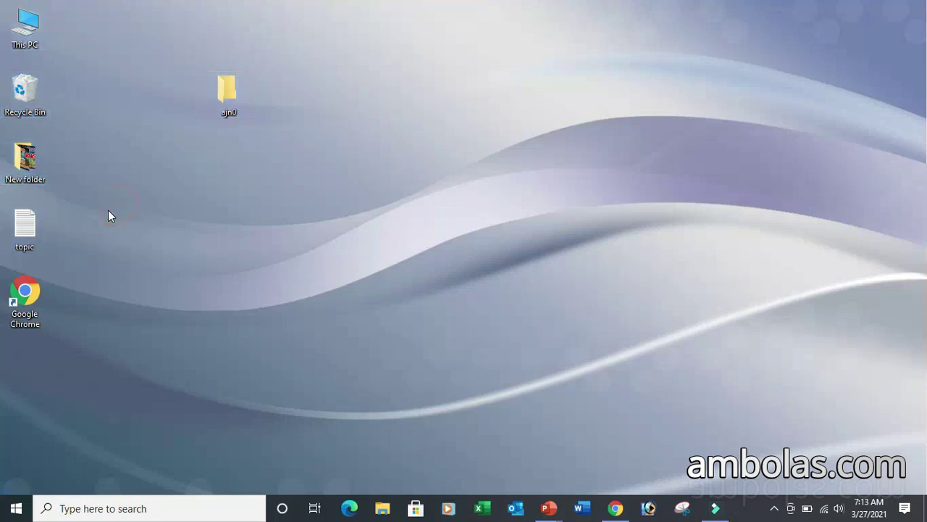
Open the desktop text file "topic" and replace its whole text with "This the test text.".
double_click(34, 226)
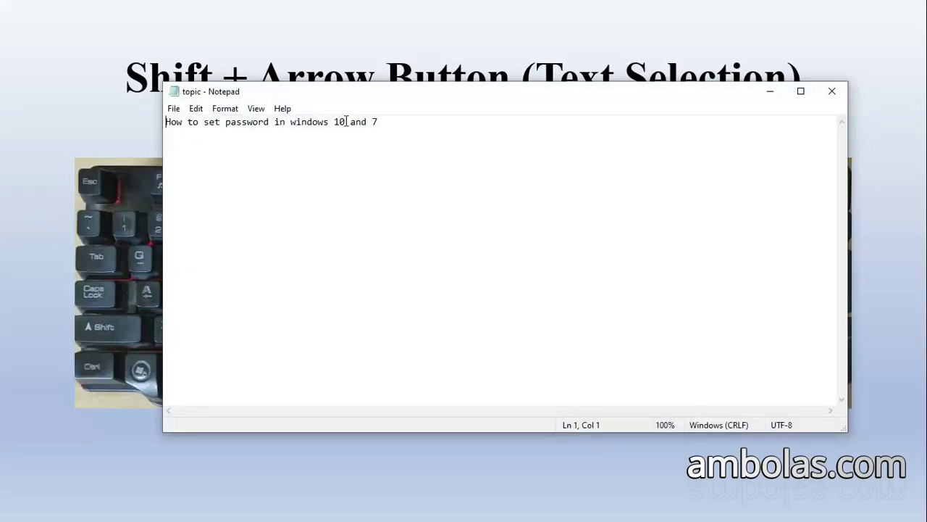
left_click_drag(389, 123, 161, 123)
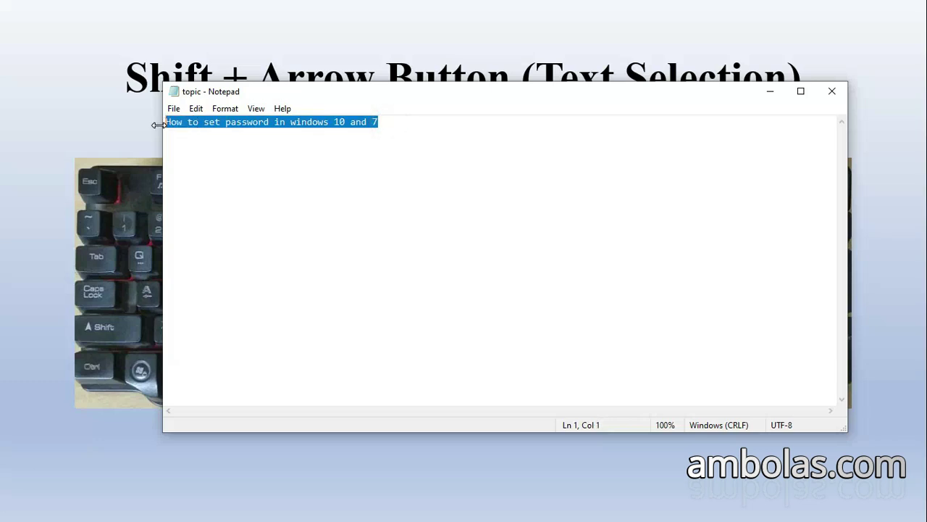
type("This ")
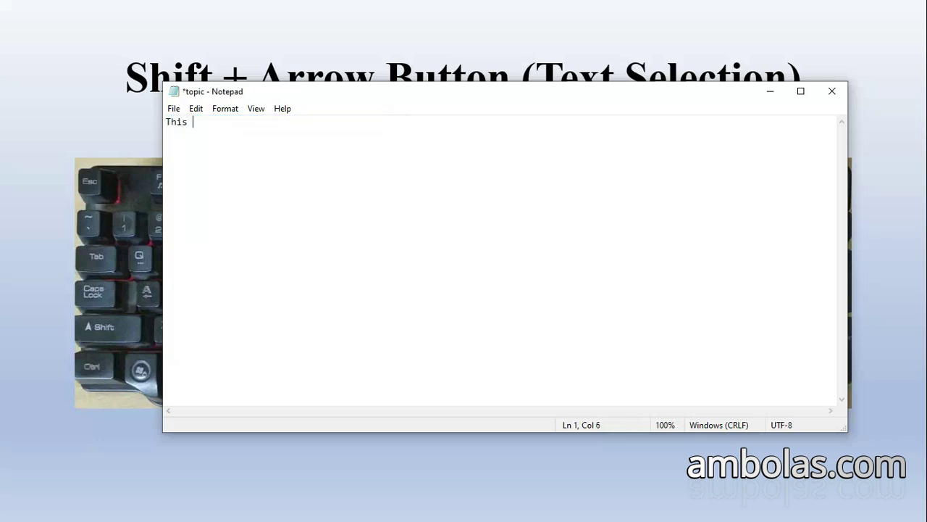
type("the test text.")
Copy the whole sentence and paste it twice in a row on the second line.
key("ctrl+a")
key("ctrl+c")
key("Down")
key("ctrl+v")
key("ctrl+v")
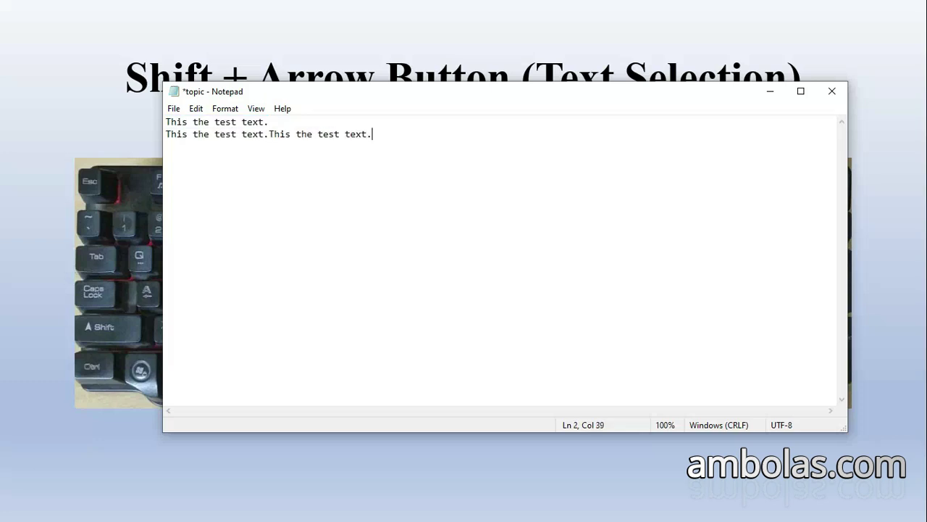
Select the words "This the " in the first line, extending backward from just before "test".
key("Up")
key("Left")
key("Left")
key("Left")
key("Left")
key("Left")
key("Left")
key("Left")
key("Left")
key("Left")
key("Left")
key("Left")
key("Right")
key("shift+Left")
key("shift+Left")
key("shift+Left")
key("shift+Left")
key("shift+Left")
key("shift+Left")
key("shift+Left")
key("shift+Left")
key("shift+Left")
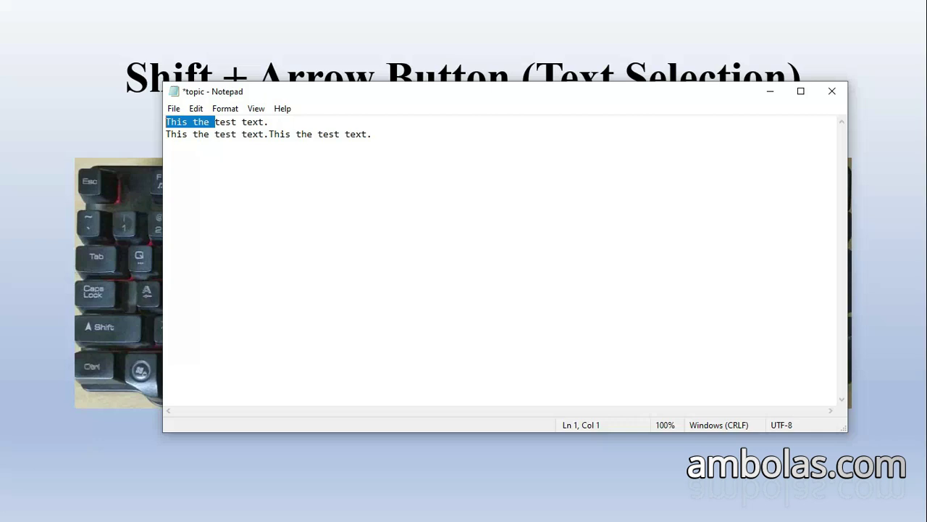
Shrink the selection in the first line character by character back to the caret before "test".
key("shift+Right")
key("shift+Right")
key("shift+Right")
key("shift+Right")
key("shift+Right")
key("shift+Right")
key("shift+Right")
key("shift+Right")
key("shift+Right")
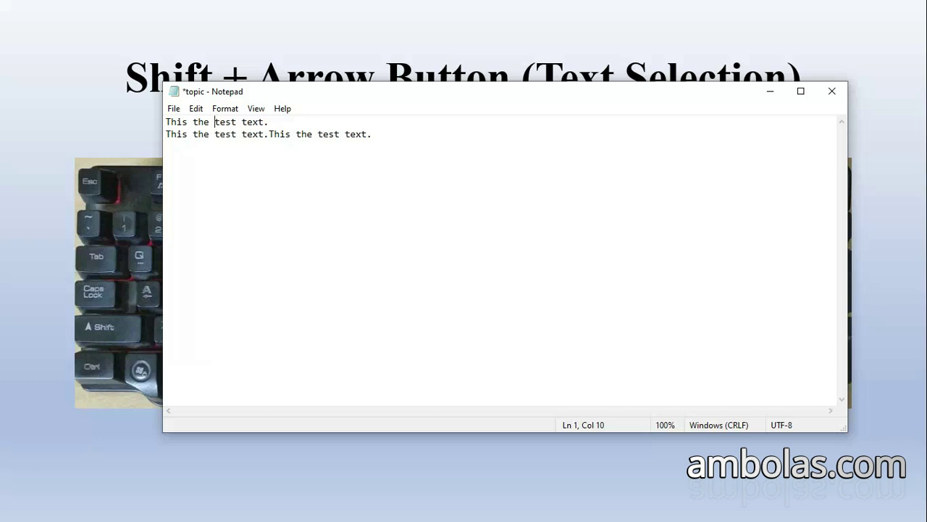
Select "test te" in the first line, extending forward character by character from just before "test".
key("shift+Right")
key("shift+Right")
key("shift+Right")
key("shift+Right")
key("shift+Right")
key("shift+Right")
key("shift+Right")
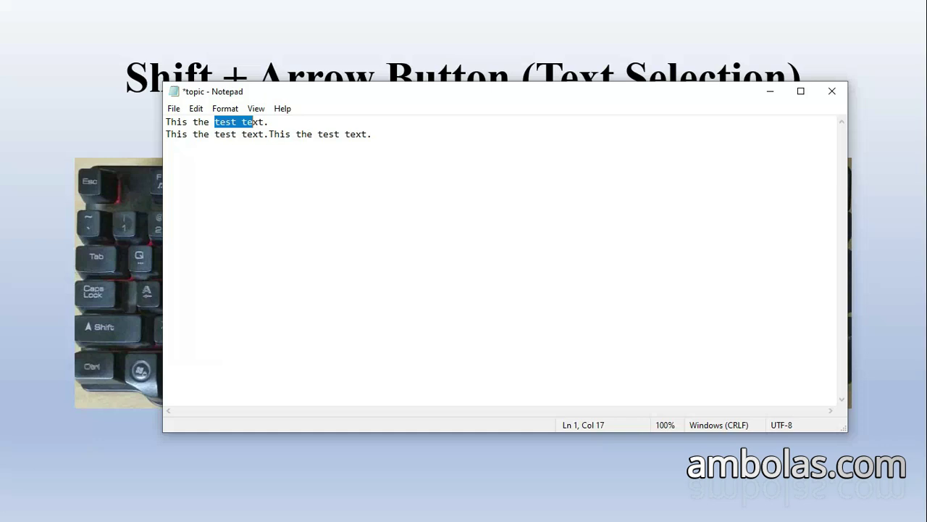
Extend the selection down onto the second line, and forward character by character past the second "This" there.
key("shift+Down")
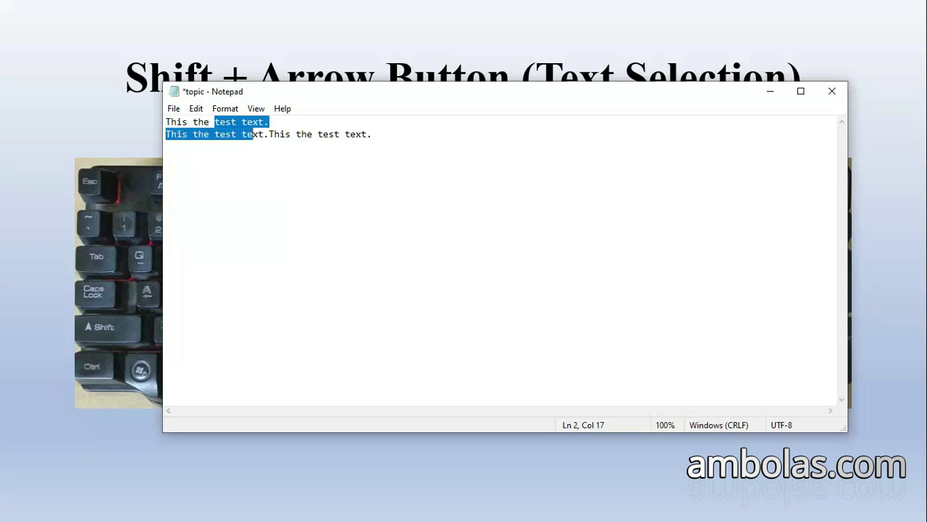
key("shift+Right")
key("shift+Right")
key("shift+Right")
key("shift+Right")
key("shift+Right")
key("shift+Right")
key("shift+Right")
key("shift+Right")
key("shift+Right")
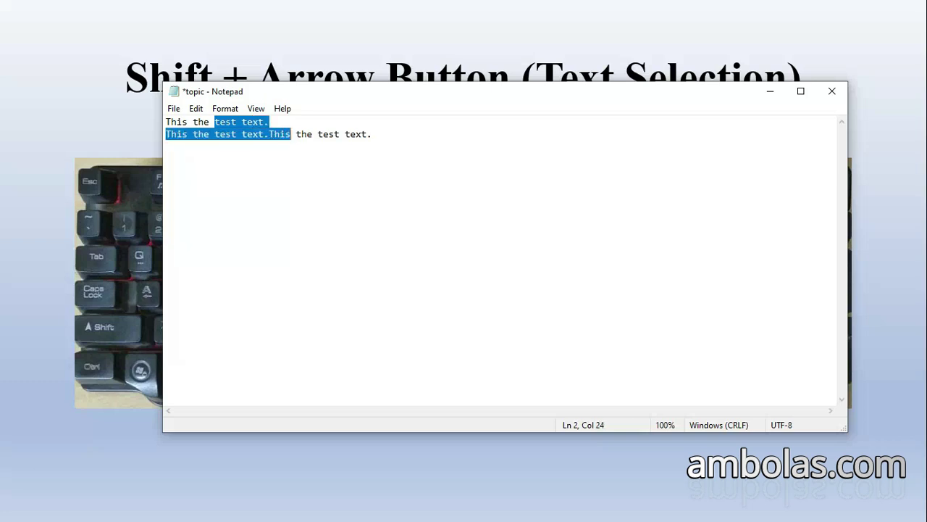
key("shift+Right")
key("shift+Right")
key("shift+Right")
key("shift+Right")
key("shift+Right")
key("shift+Right")
key("shift+Right")
key("shift+Right")
key("shift+Right")
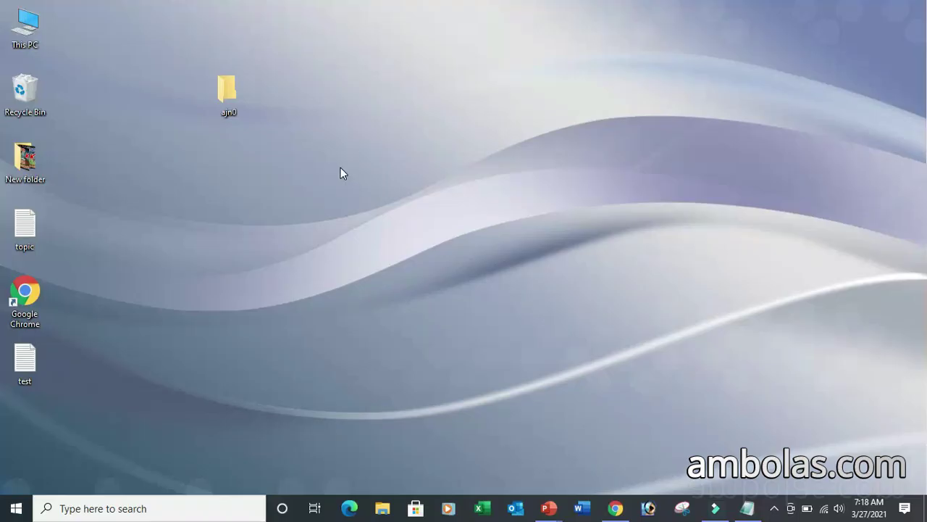
Copy the desktop folder "ajn0" and paste a duplicate of it on the desktop.
left_click(234, 95)
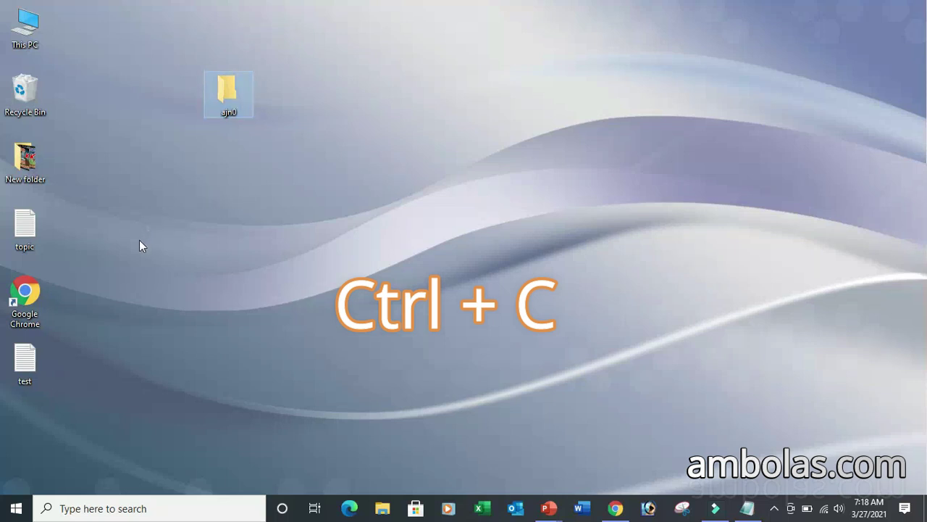
left_click(82, 393)
key("ctrl+v")
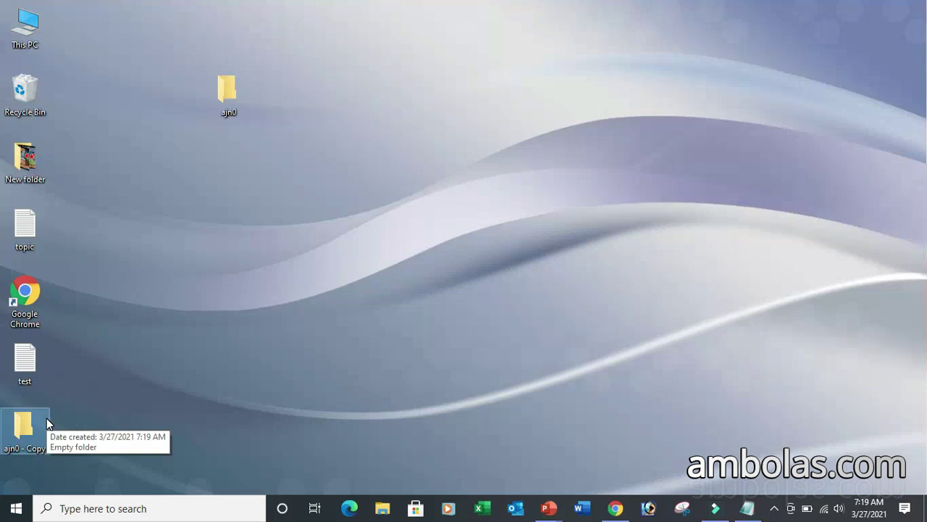
Delete the folder "ajn0 - Copy" from the desktop and paste the copied folder again.
key("Delete")
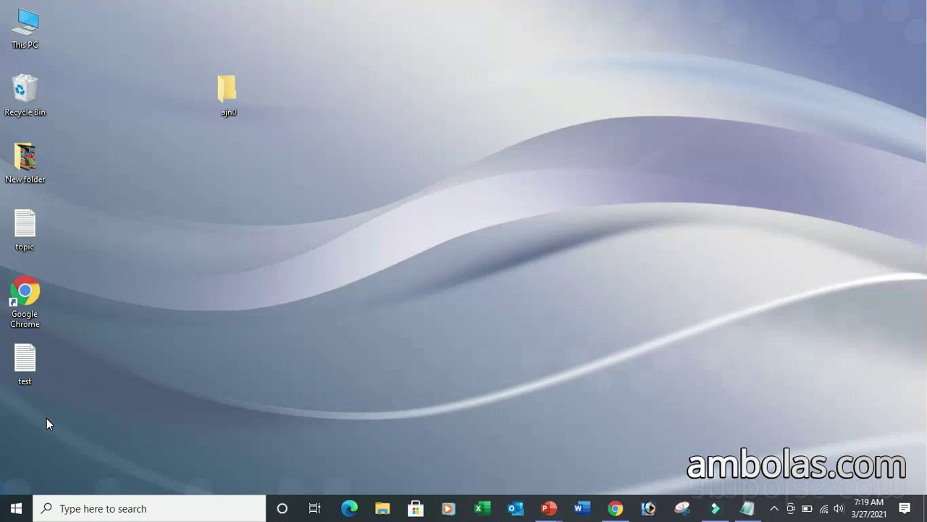
key("ctrl+v")
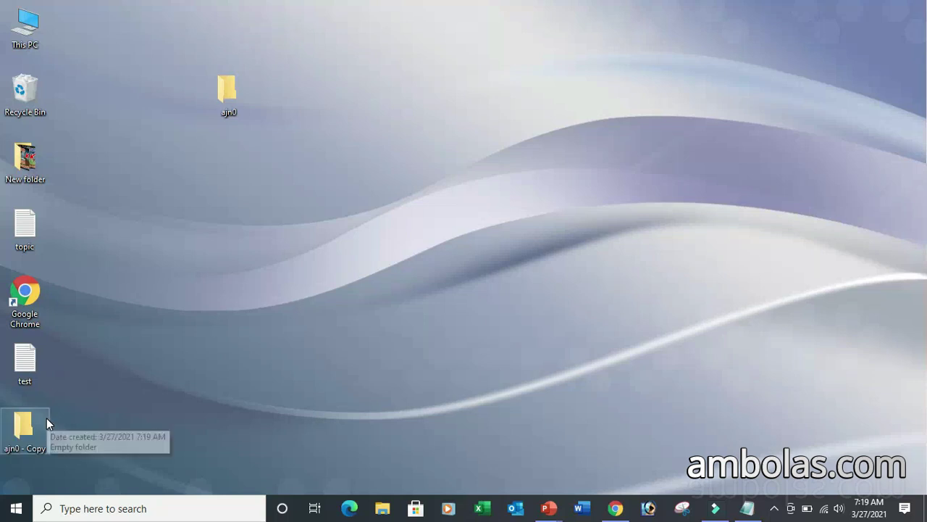